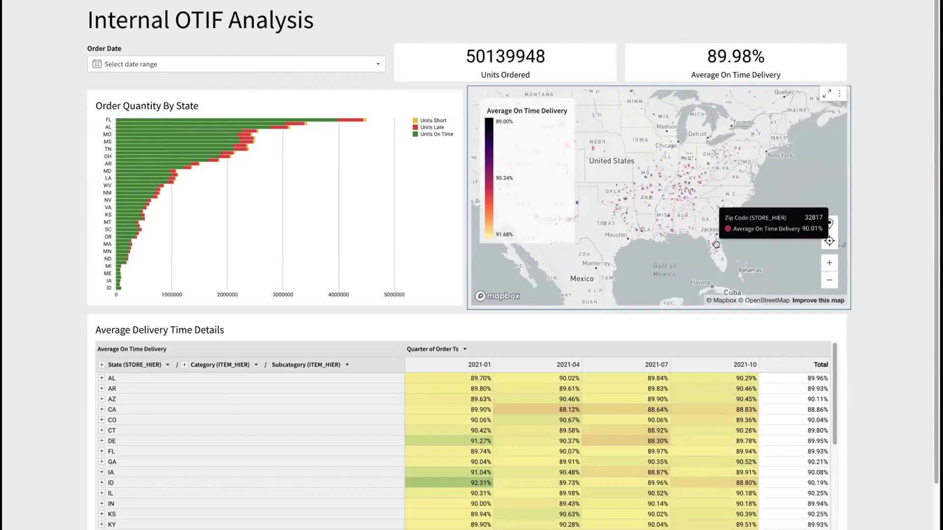
Step: Zoom the map into Florida, keep only FL in the delivery-time table, and expand FL into categories
scroll(716, 246, "up", 2)
scroll(698, 232, "up", 2)
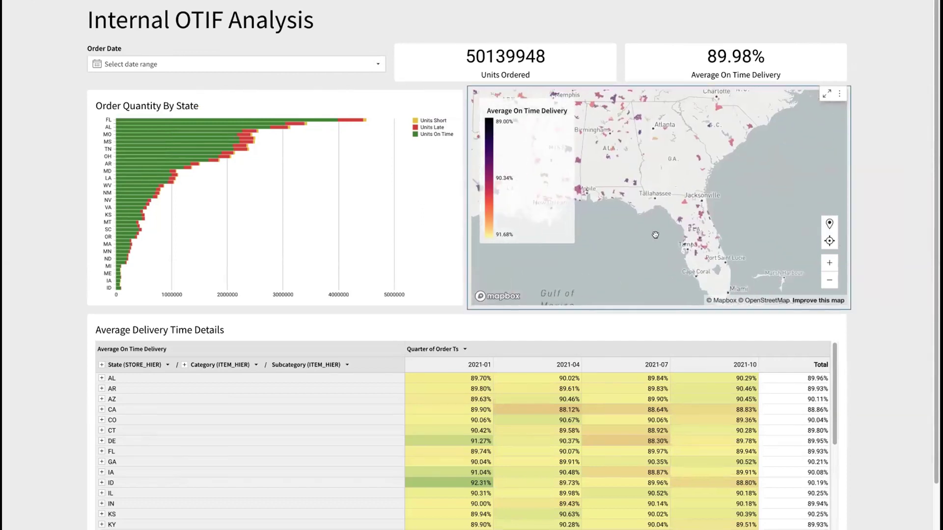
scroll(697, 232, "up", 2)
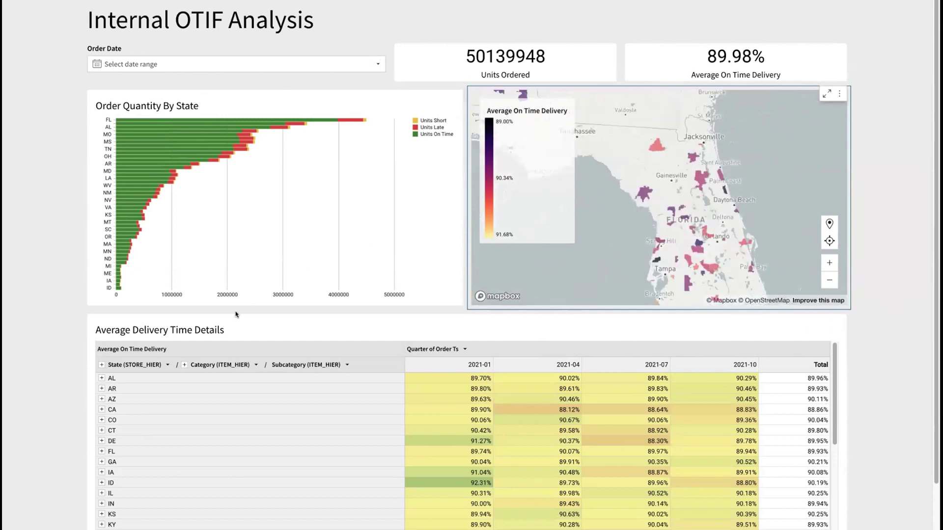
right_click(164, 451)
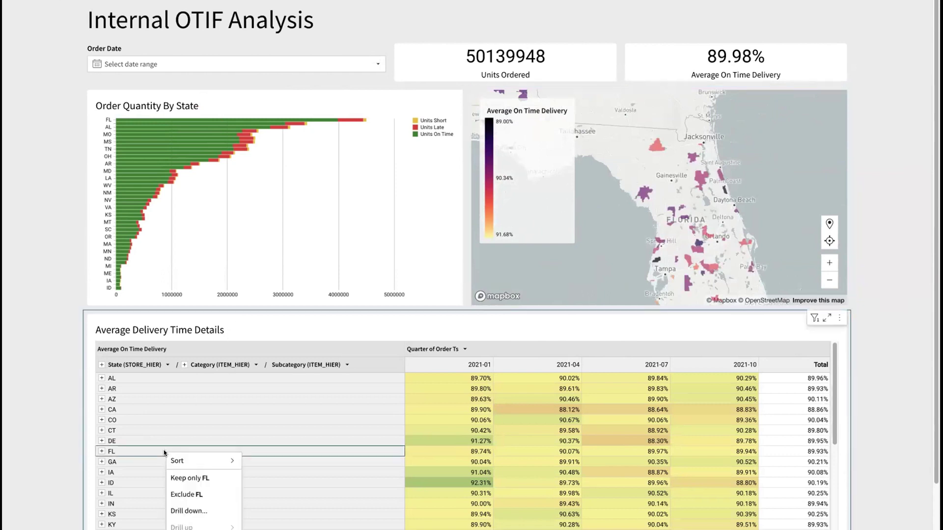
left_click(188, 478)
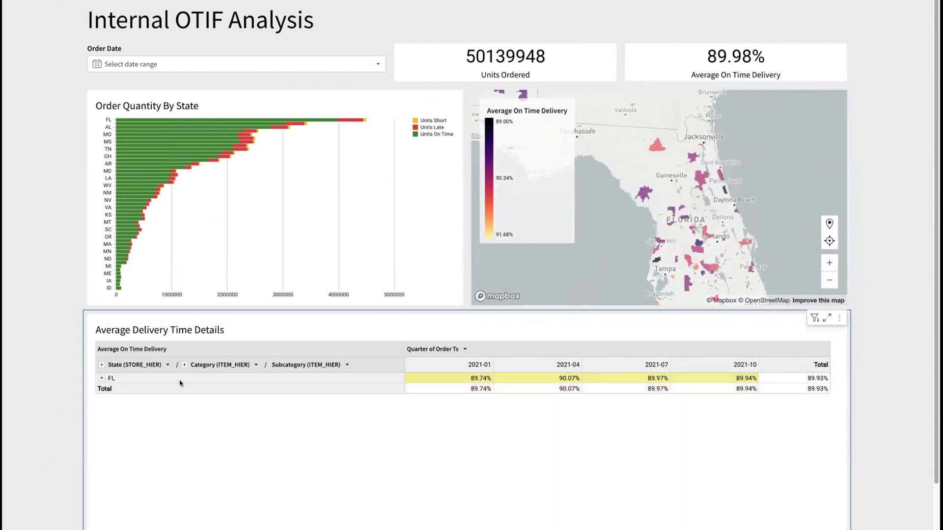
left_click(100, 379)
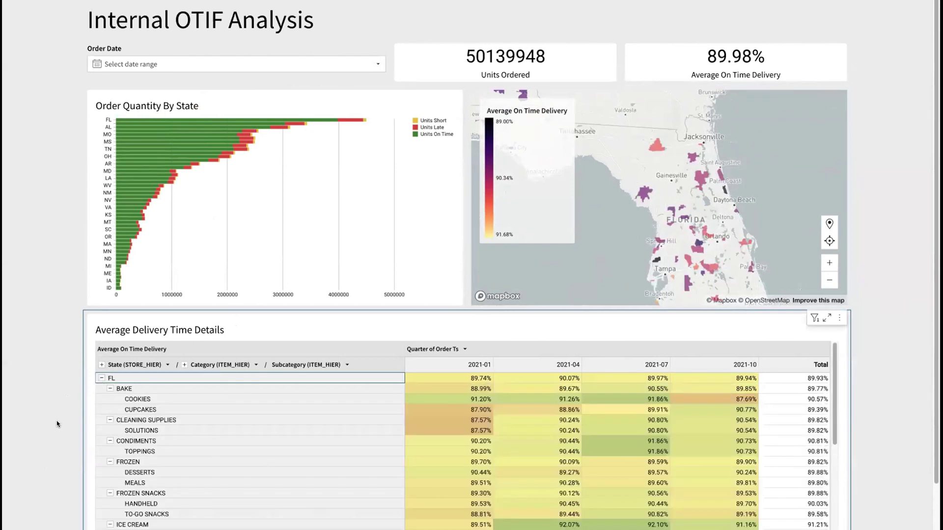
Step: Keep only the BAKE category in the FL table, leaving Cookies (90.57%) and Cupcakes (89.39%)
right_click(211, 391)
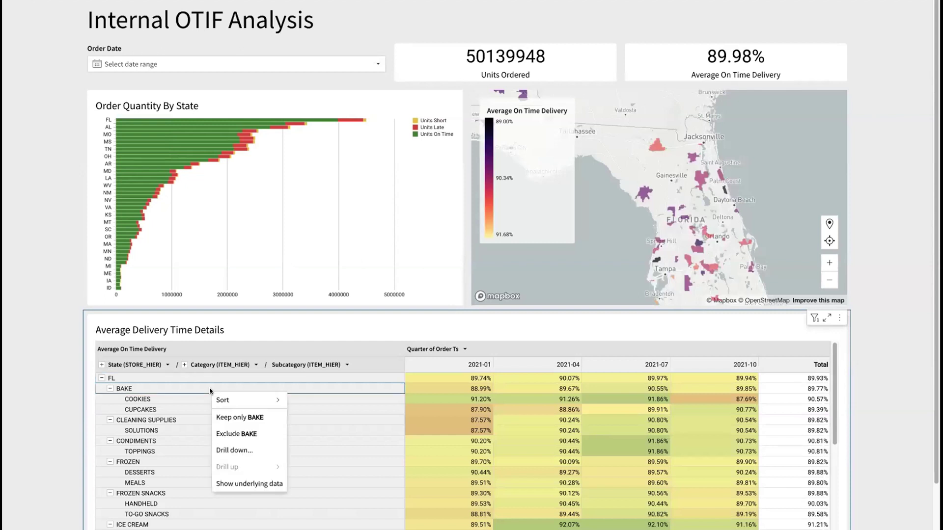
left_click(223, 417)
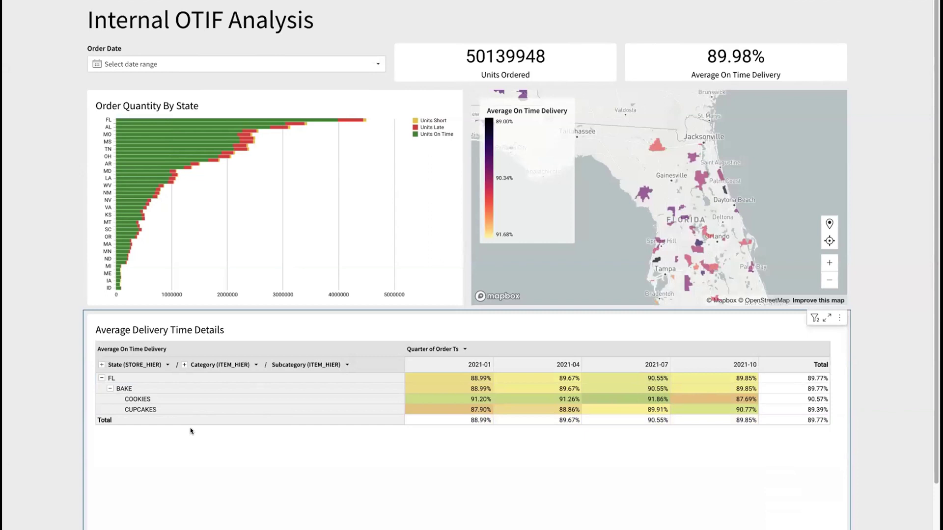
right_click(150, 411)
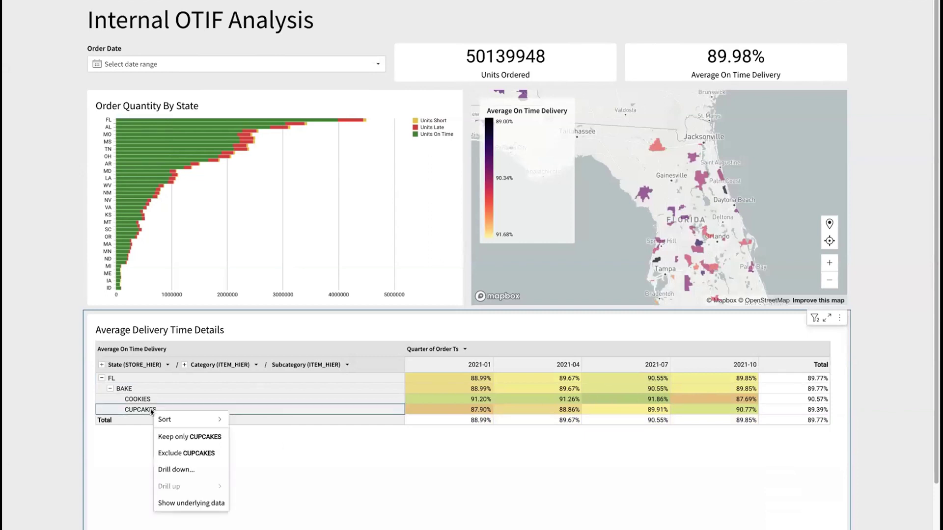
Step: Show the underlying order rows for FL Cupcakes, then close the expanded view
left_click(206, 500)
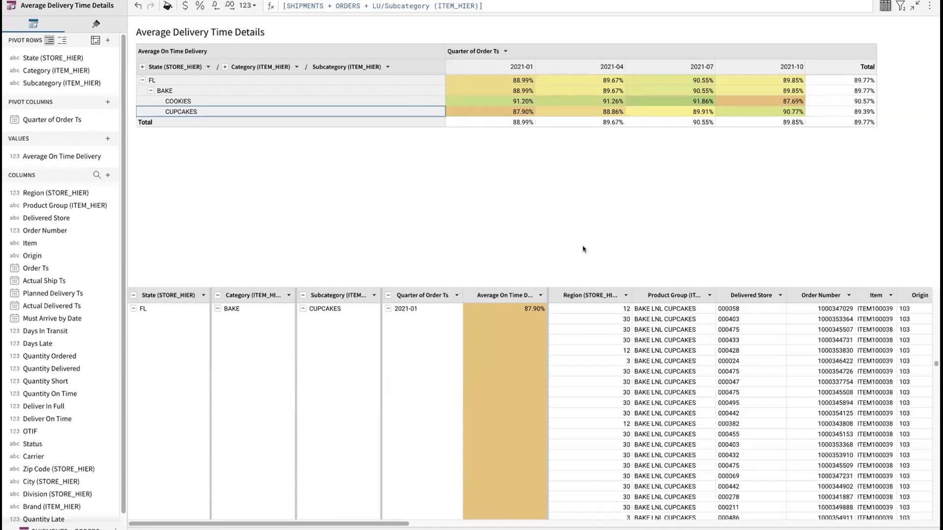
left_click(915, 6)
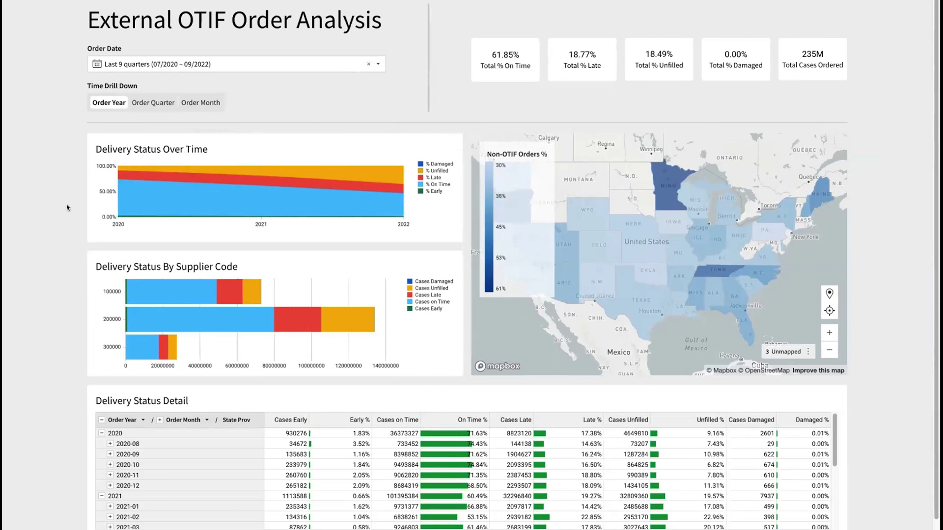
Step: Break the time charts down by Order Quarter and set the Order Date filter to the last 4 quarters
mouse_move(84, 188)
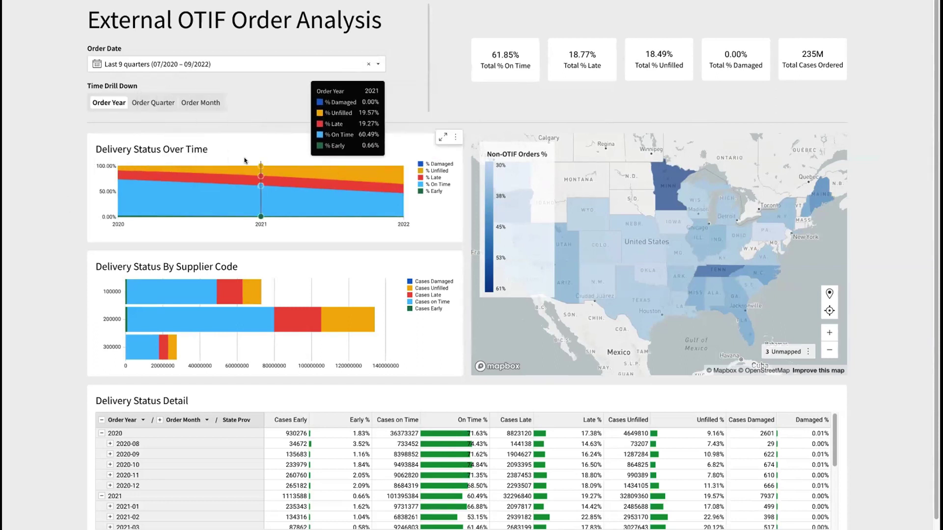
left_click(152, 102)
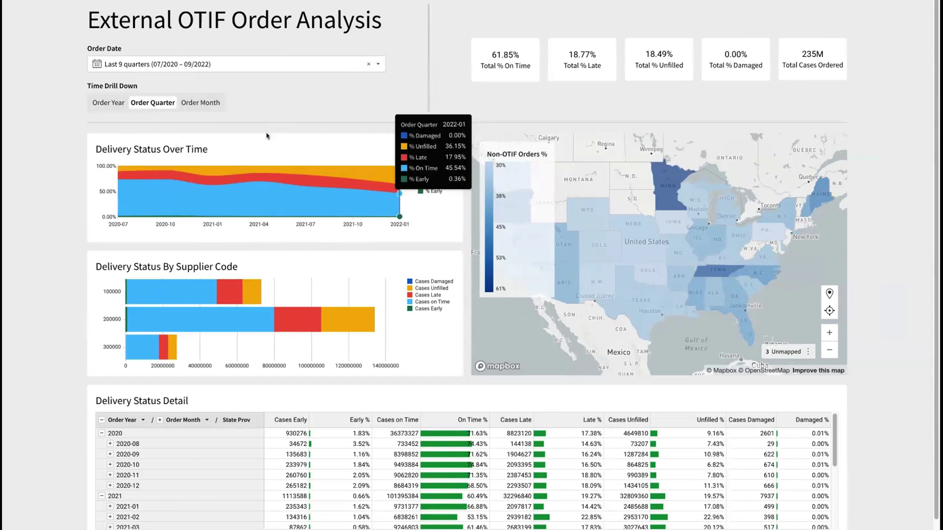
left_click(116, 67)
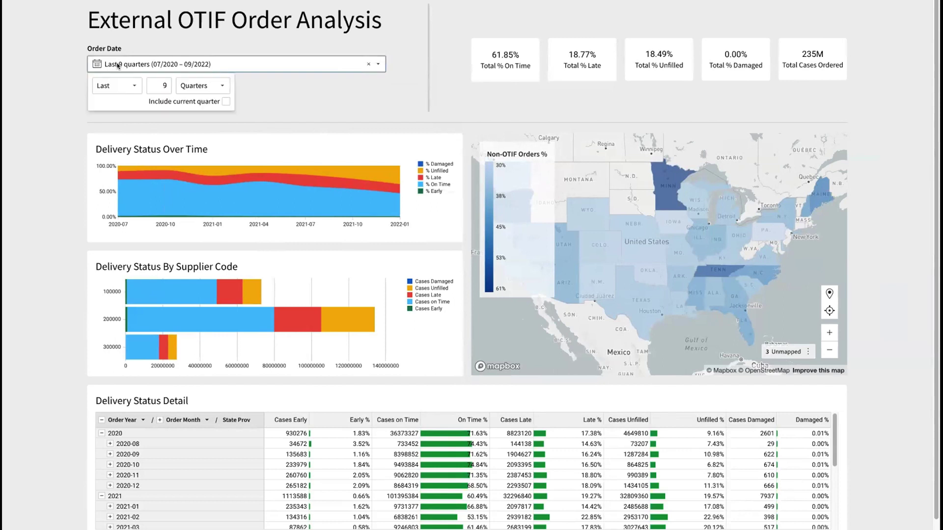
left_click(157, 85)
type("4")
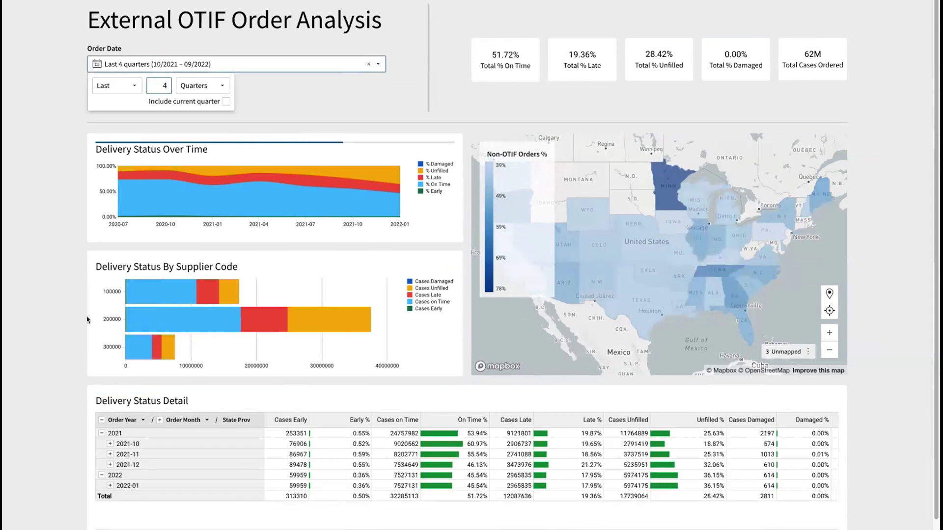
Step: Keep only supplier code 200000 in the supplier chart and drill it down by Vendor Pool Id
left_click(167, 312)
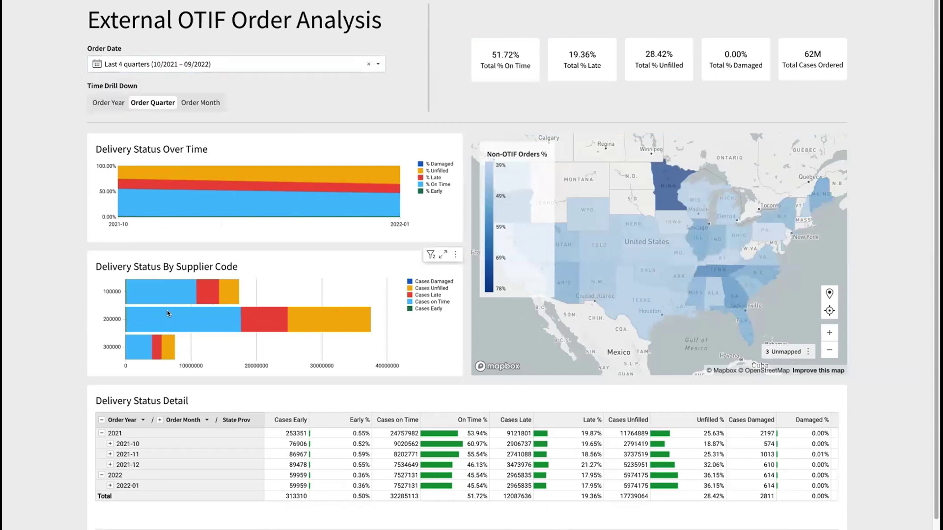
left_click(167, 313)
left_click(195, 341)
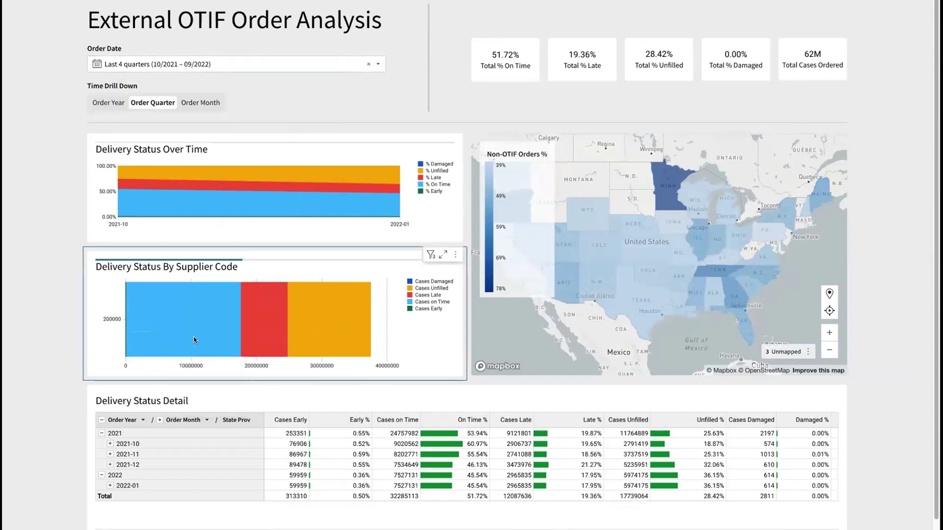
left_click(163, 326)
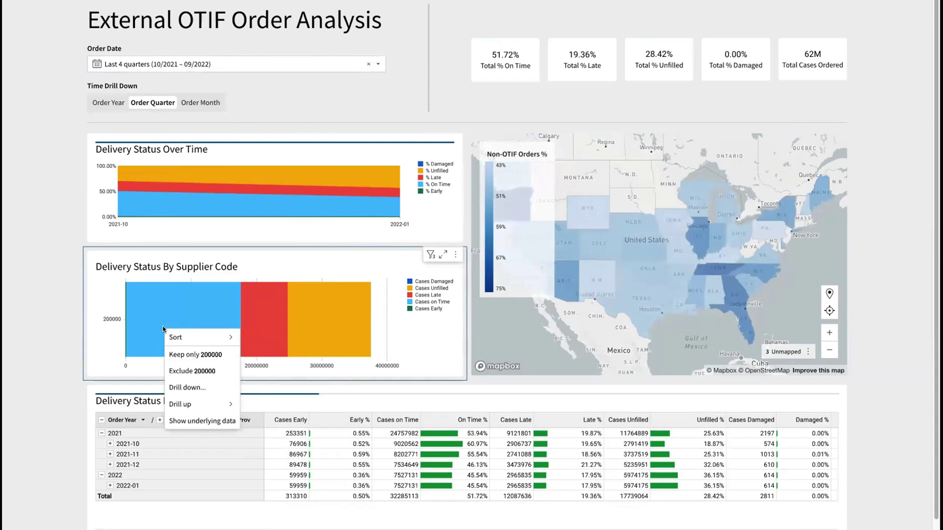
left_click(212, 390)
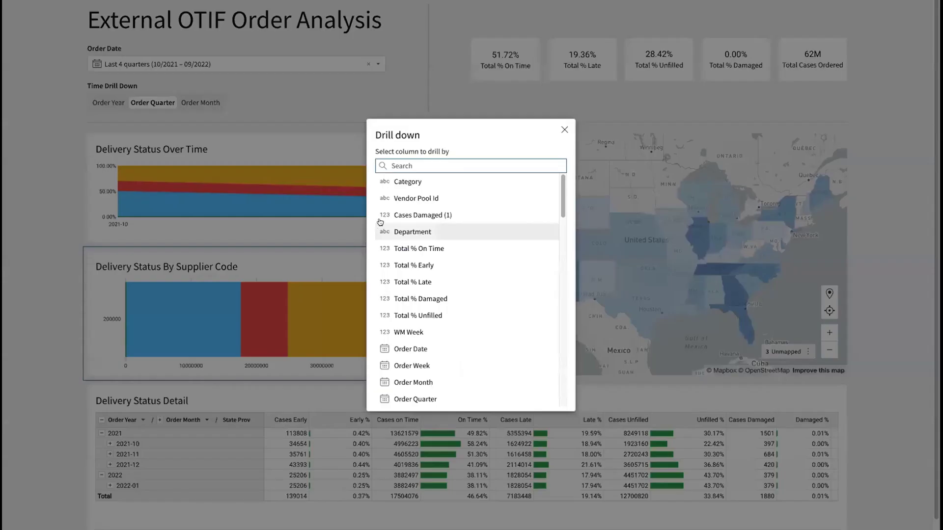
left_click(211, 339)
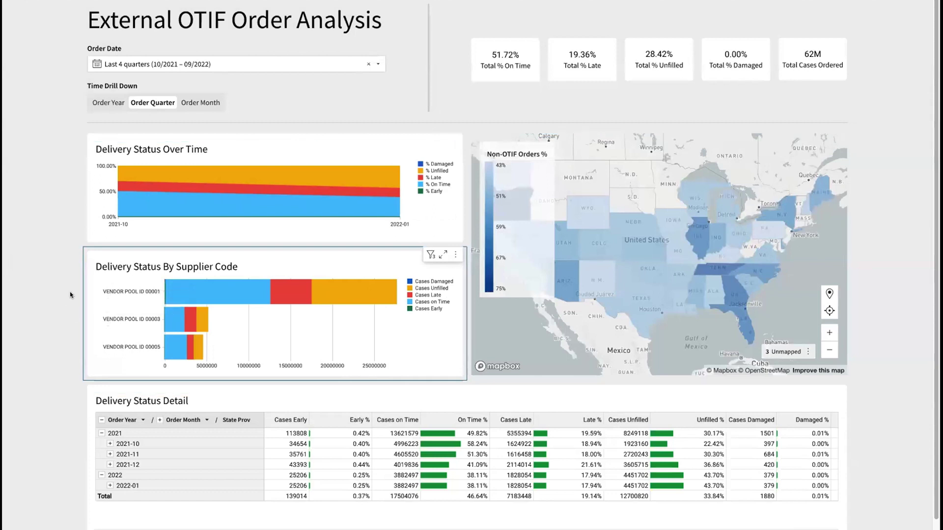
Step: Keep only VENDOR POOL ID 00001 in the supplier chart
mouse_move(180, 290)
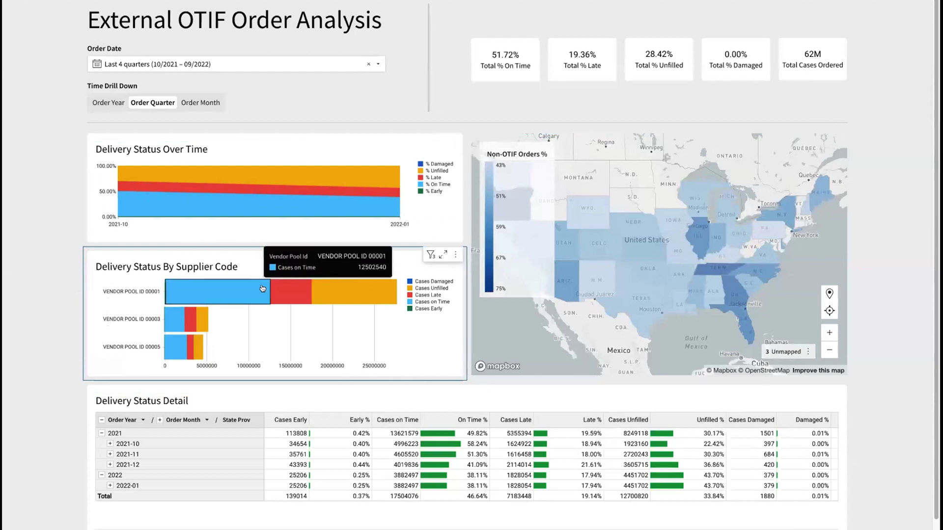
mouse_move(326, 290)
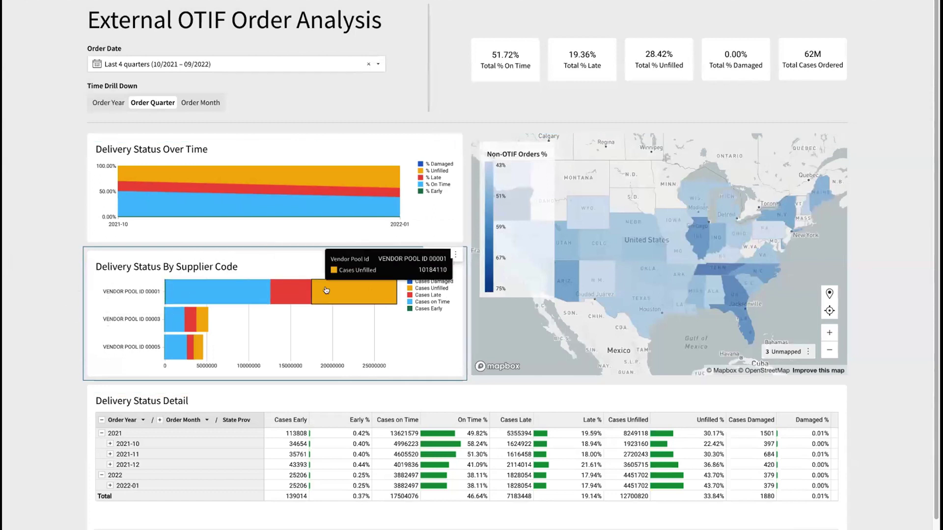
right_click(229, 293)
left_click(244, 324)
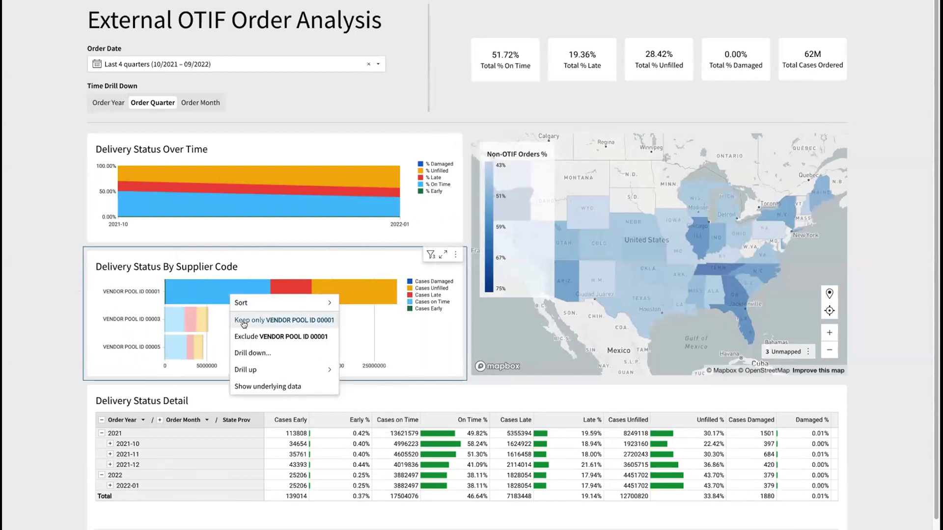
Step: Drill the vendor bar down by Category and keep only CATEGORY 00039
right_click(310, 298)
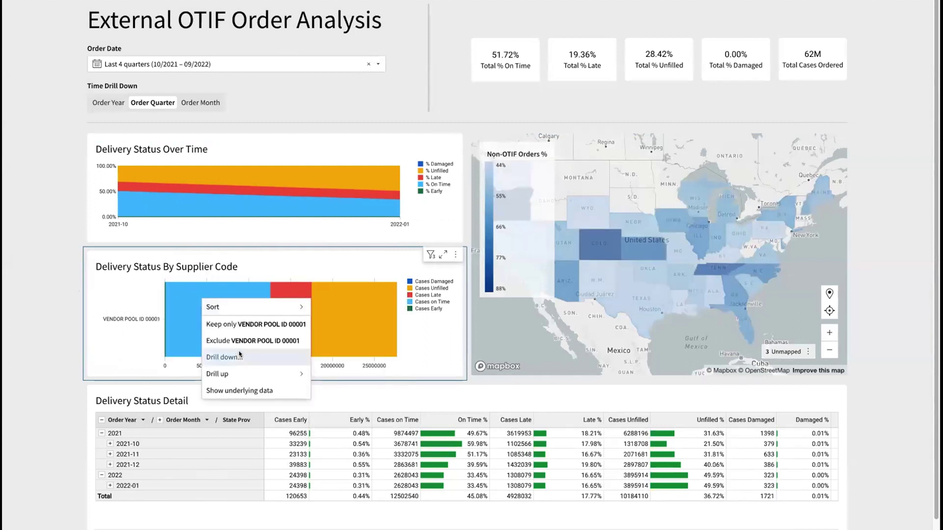
left_click(334, 358)
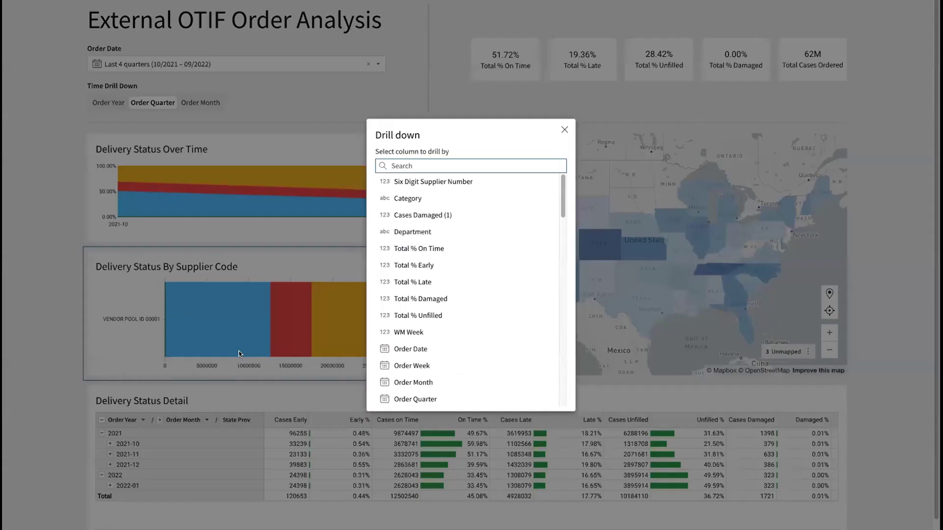
left_click(428, 203)
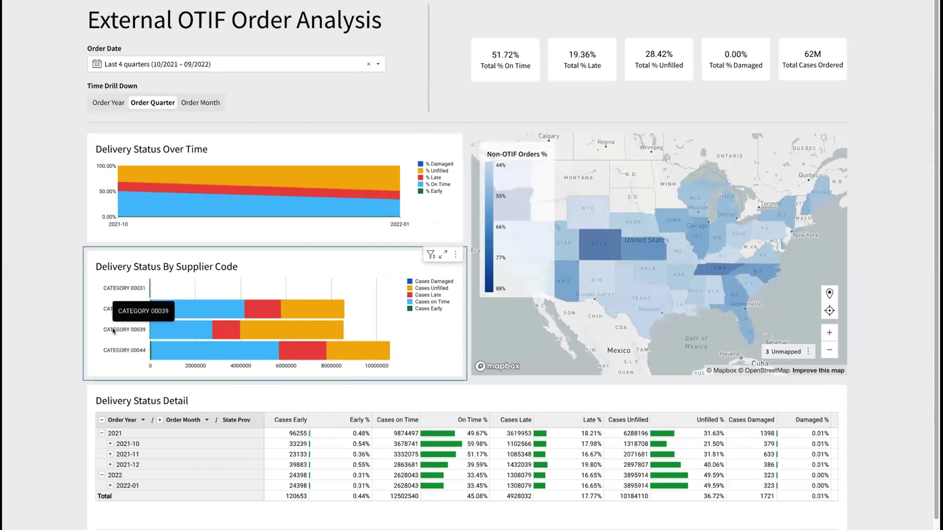
mouse_move(260, 328)
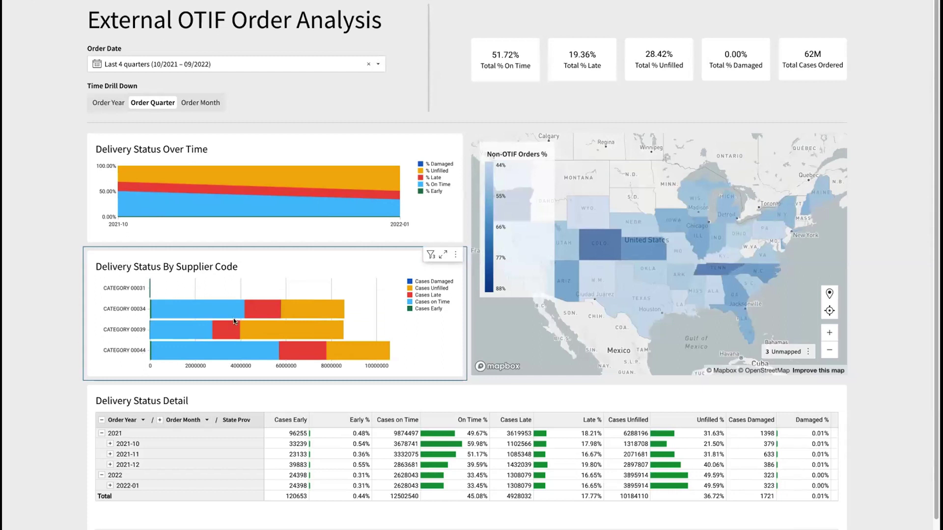
mouse_move(161, 336)
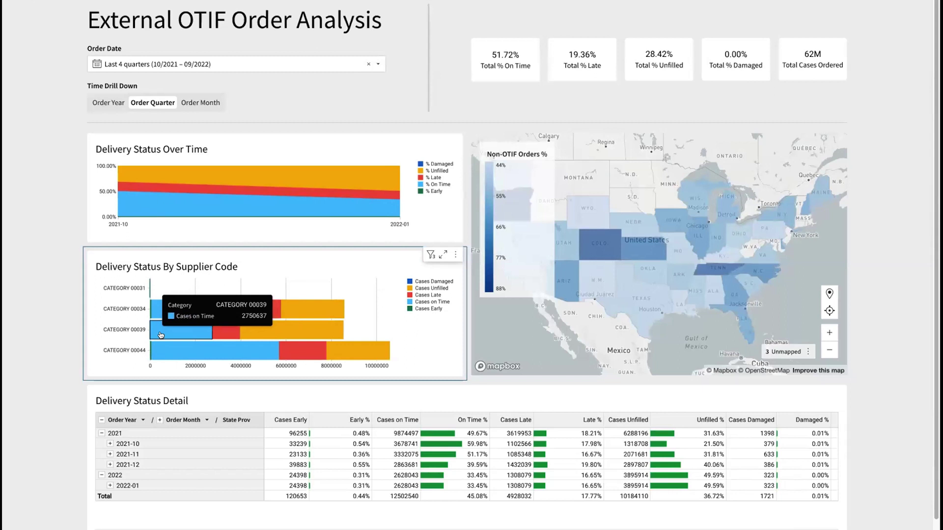
left_click(161, 335)
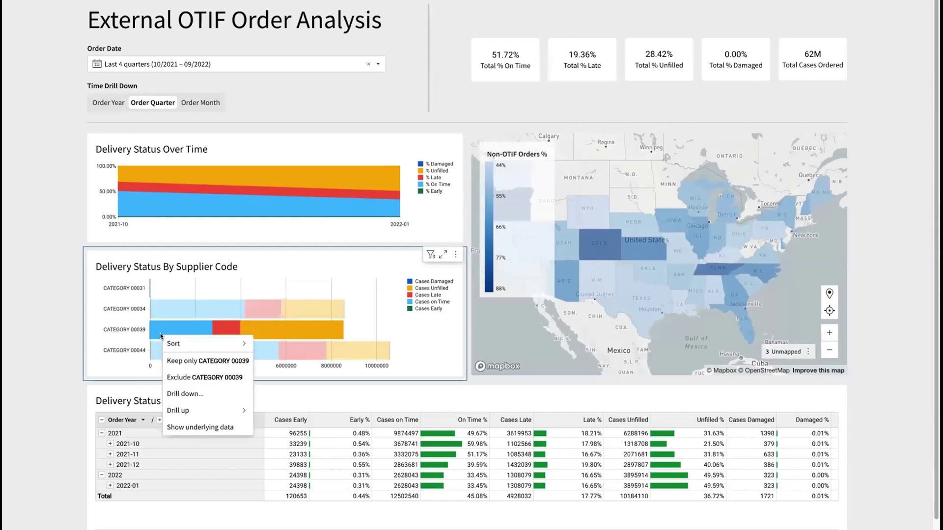
left_click(167, 352)
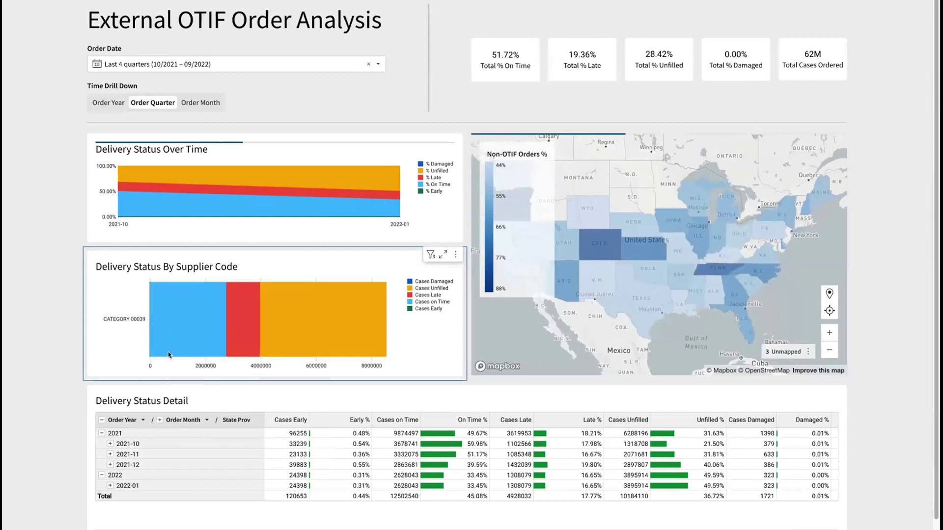
Step: Pan the Non-OTIF Orders map west to Oregon and keep only OR
mouse_move(235, 317)
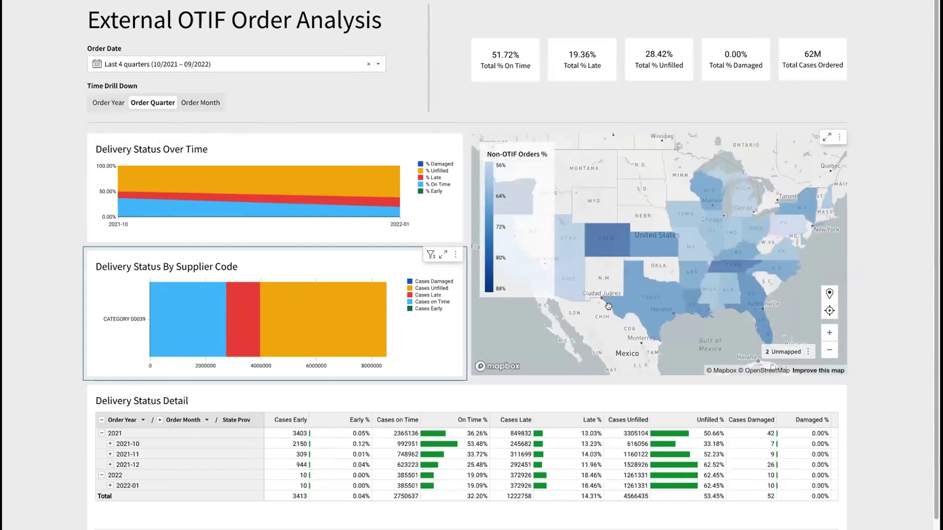
mouse_move(716, 278)
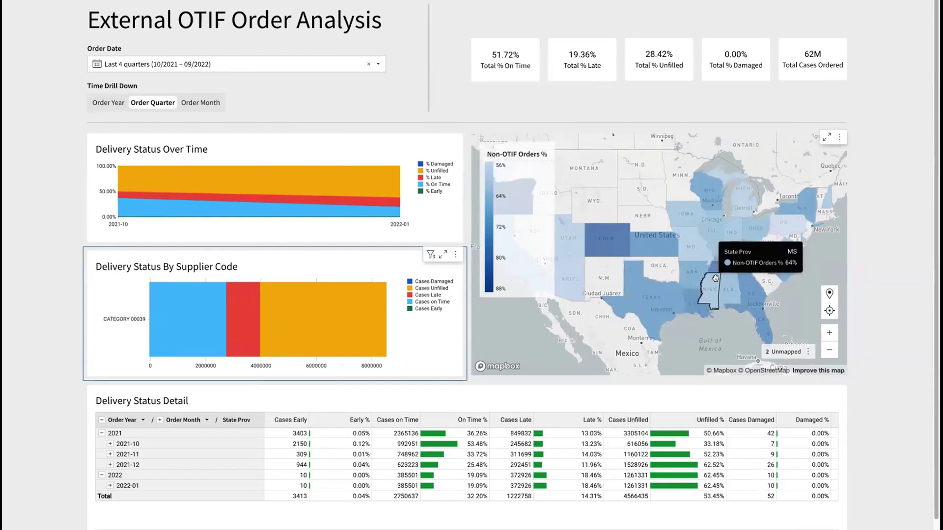
mouse_move(590, 242)
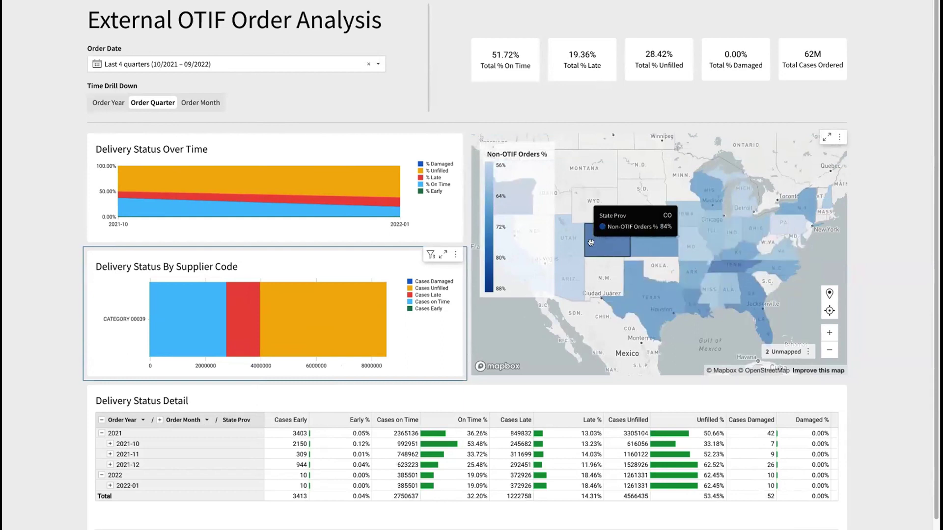
left_click_drag(590, 243, 690, 245)
mouse_move(600, 197)
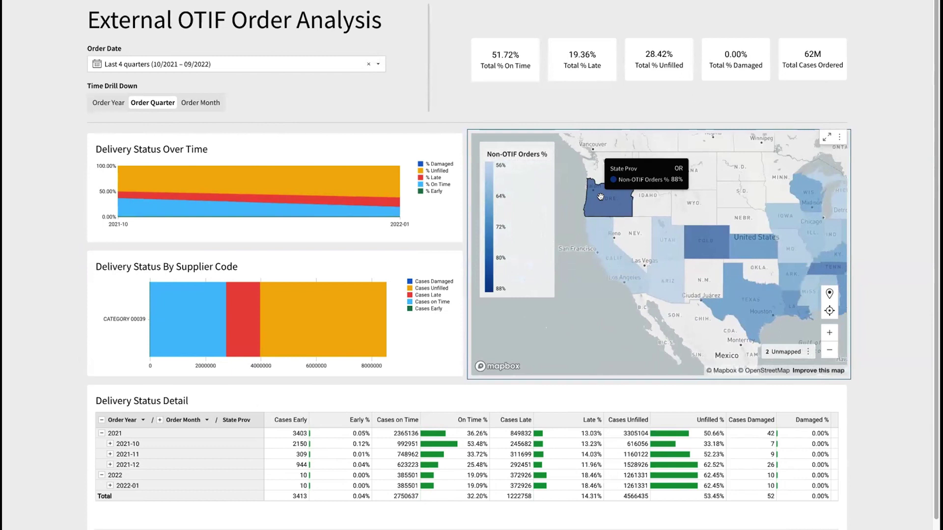
left_click(601, 198)
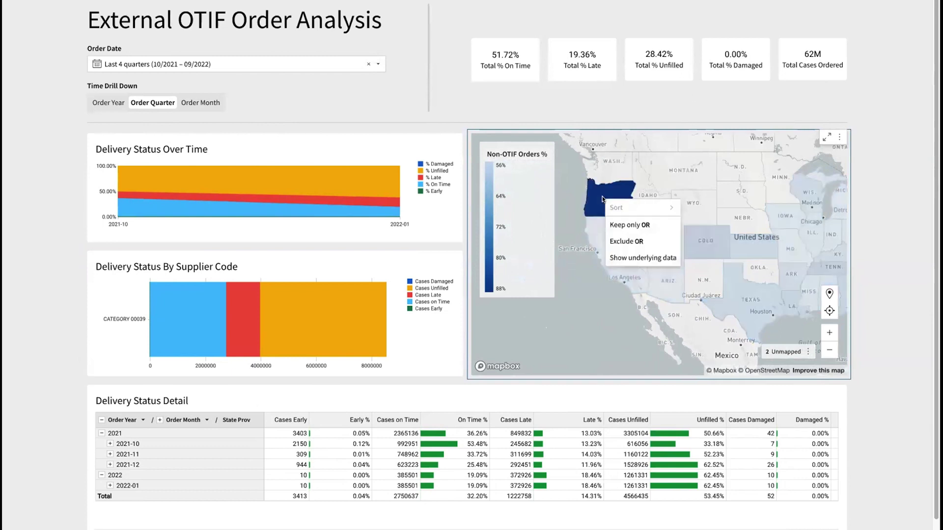
left_click(624, 225)
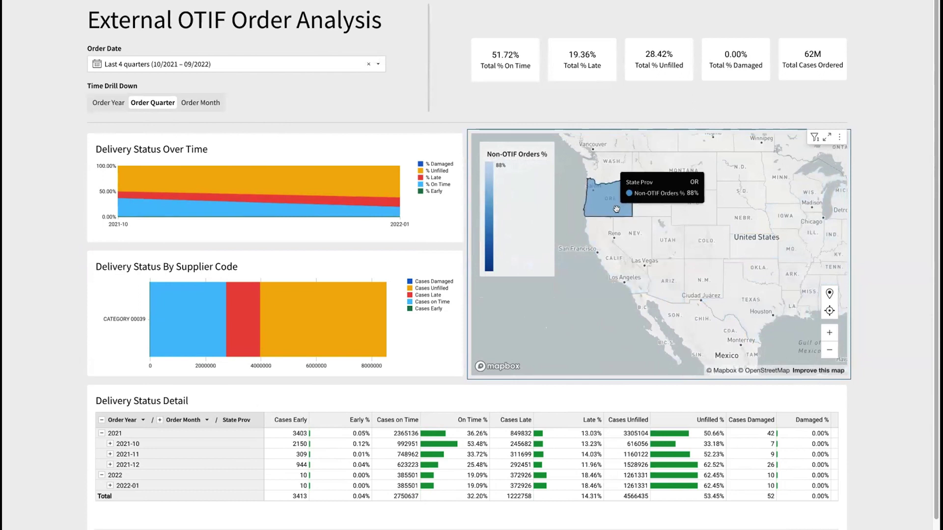
left_click(620, 214)
Step: Show the underlying CATEGORY 00039 order rows for Oregon at 88% Non-OTIF
left_click(647, 271)
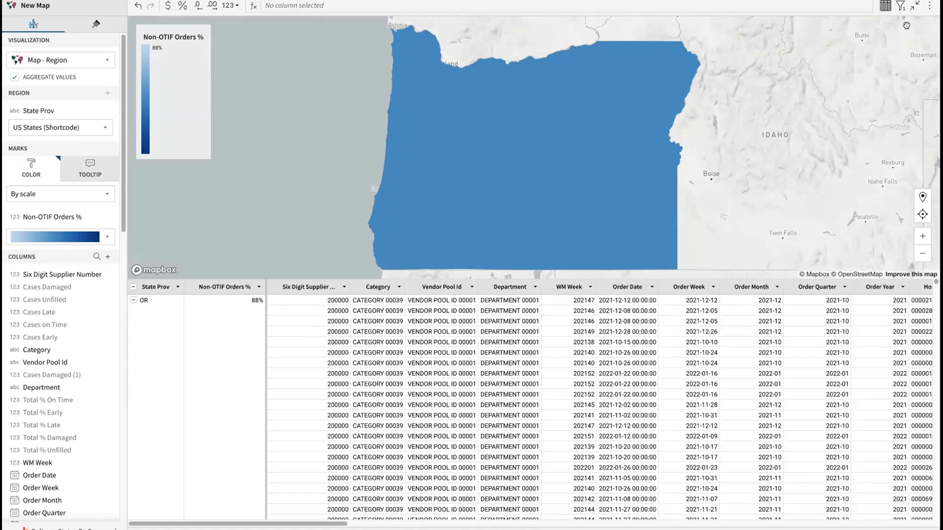
Step: Close the expanded Oregon order rows to get back to the dashboard
left_click(915, 6)
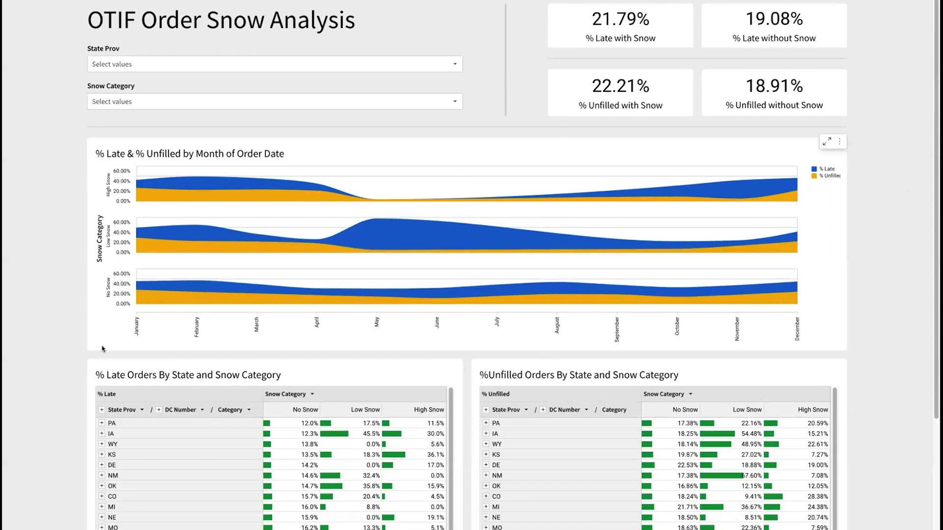
mouse_move(180, 290)
mouse_move(357, 240)
scroll(10, 414, "down", 3)
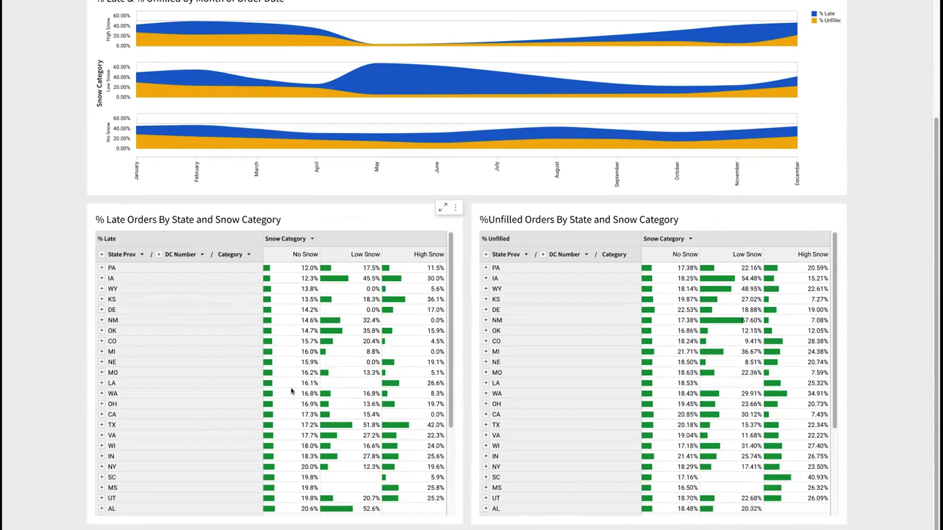
scroll(338, 457, "down", 1)
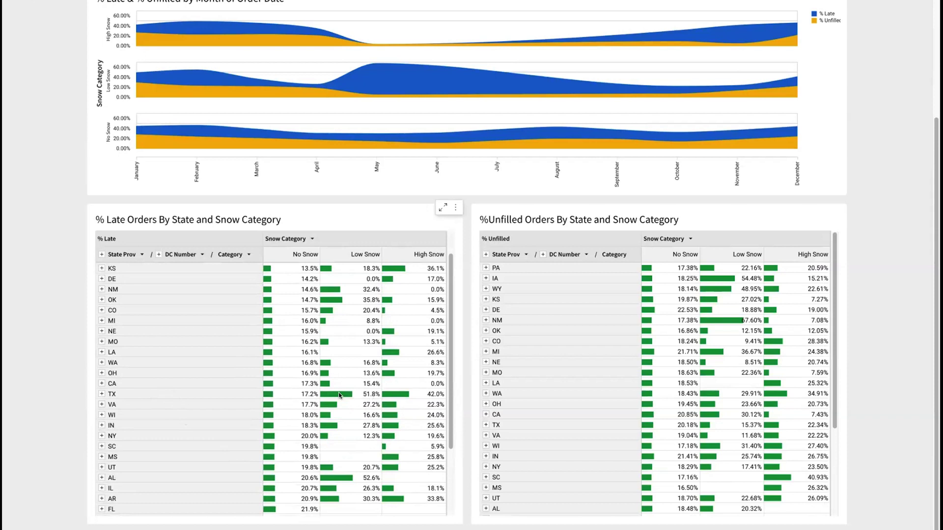
left_click(101, 394)
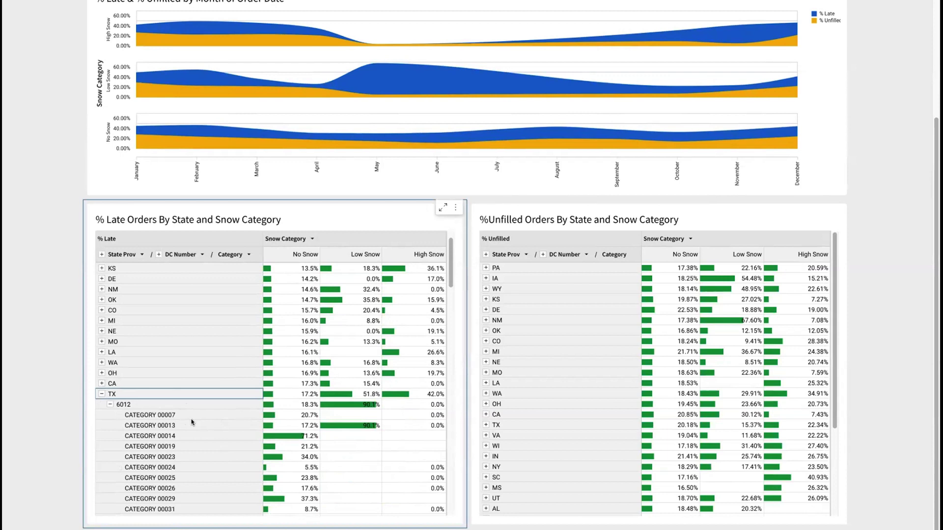
Step: Select CATEGORY 00013's Low Snow cell under TX's DC 6012, showing 90.1% late
left_click(339, 426)
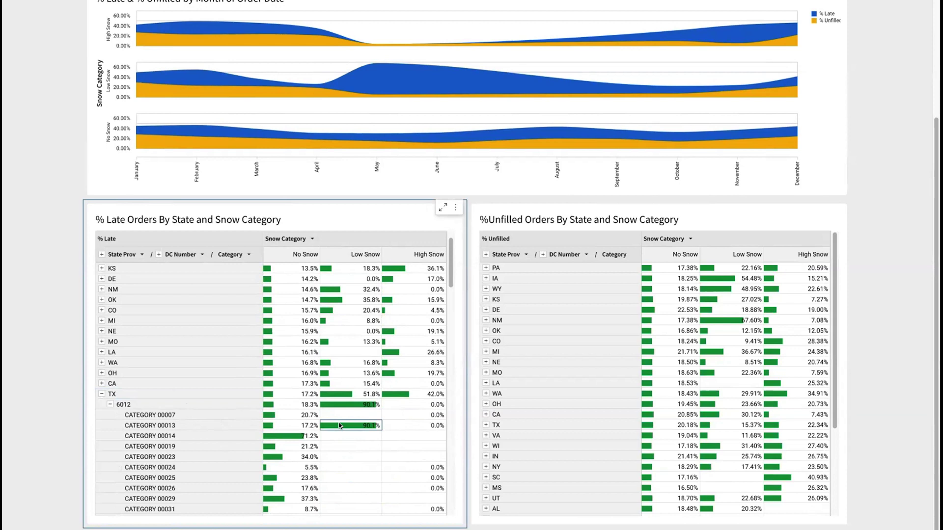